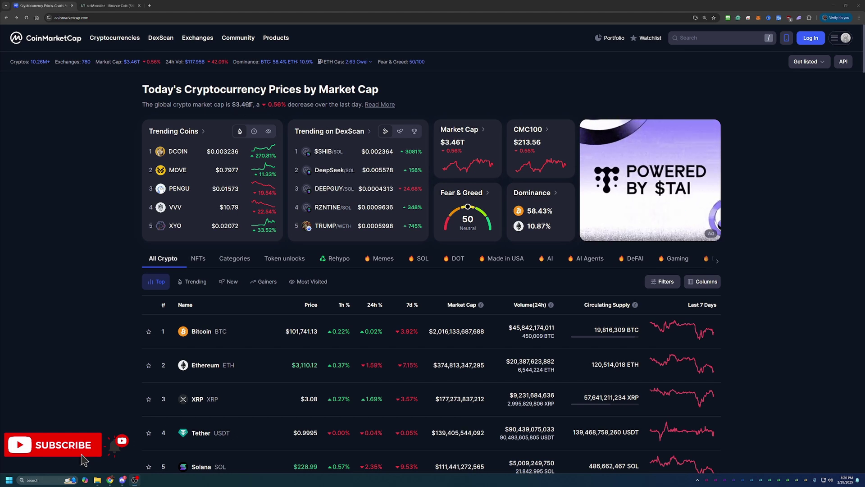
{"action": "scroll", "coordinate": [113, 117], "scroll_direction": "down", "scroll_amount": 1}
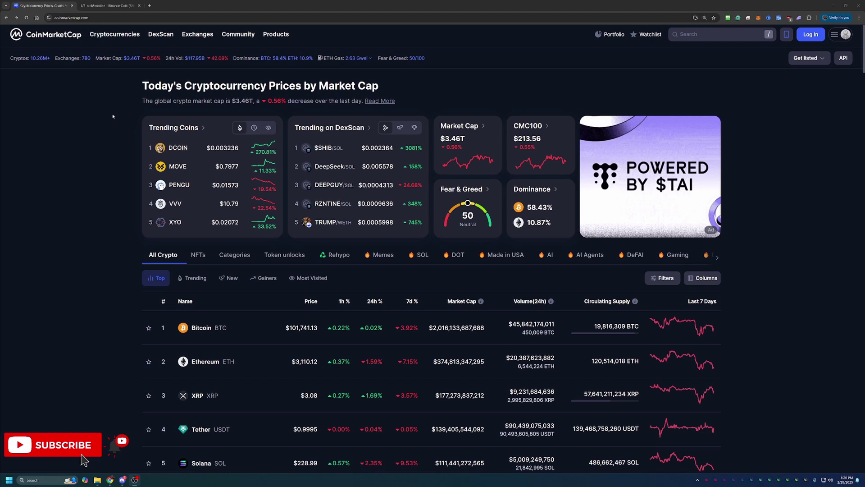
{"action": "scroll", "coordinate": [114, 116], "scroll_direction": "down", "scroll_amount": 1}
{"action": "scroll", "coordinate": [113, 116], "scroll_direction": "down", "scroll_amount": 1}
{"action": "scroll", "coordinate": [227, 152], "scroll_direction": "down", "scroll_amount": 1}
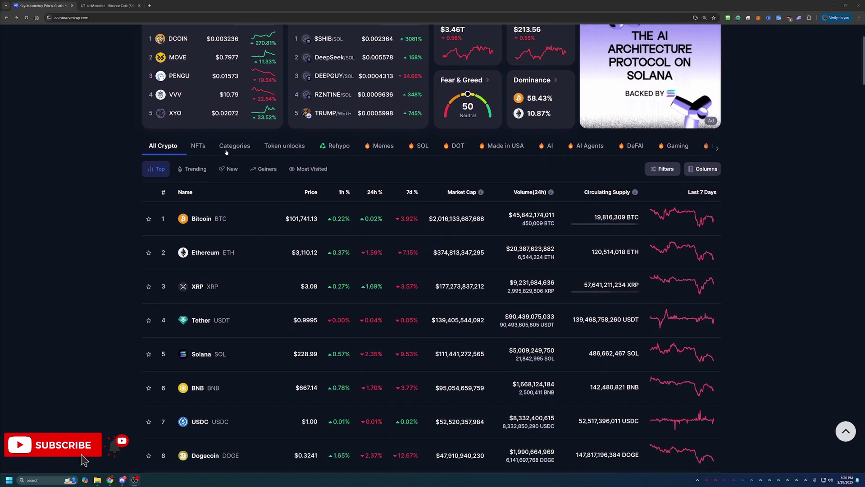
{"action": "scroll", "coordinate": [227, 153], "scroll_direction": "down", "scroll_amount": 1}
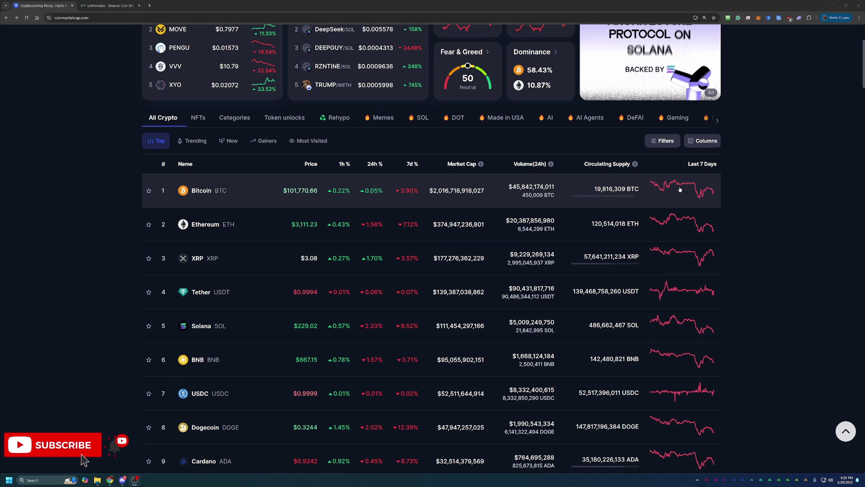
{"action": "scroll", "coordinate": [679, 190], "scroll_direction": "down", "scroll_amount": 1}
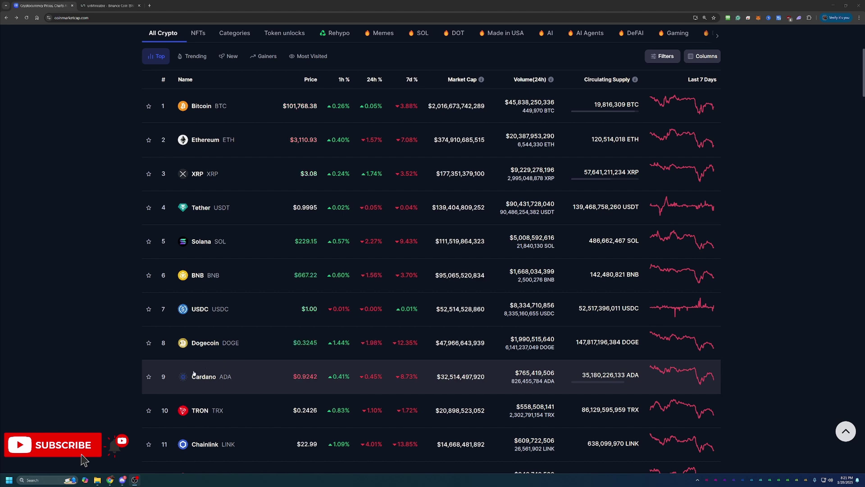
Open Cardano's CoinMarketCap page and set its price chart to the 'All' range
{"action": "left_click", "coordinate": [208, 378]}
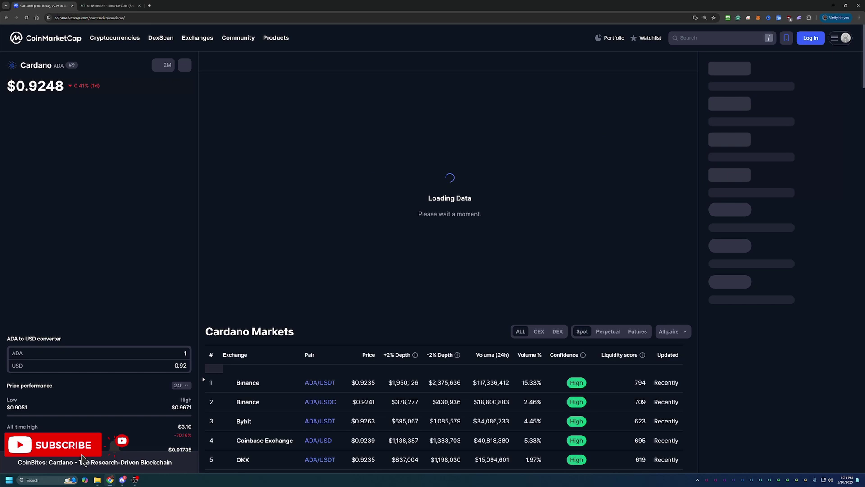
{"action": "left_click", "coordinate": [644, 85]}
{"action": "mouse_move", "coordinate": [457, 135]}
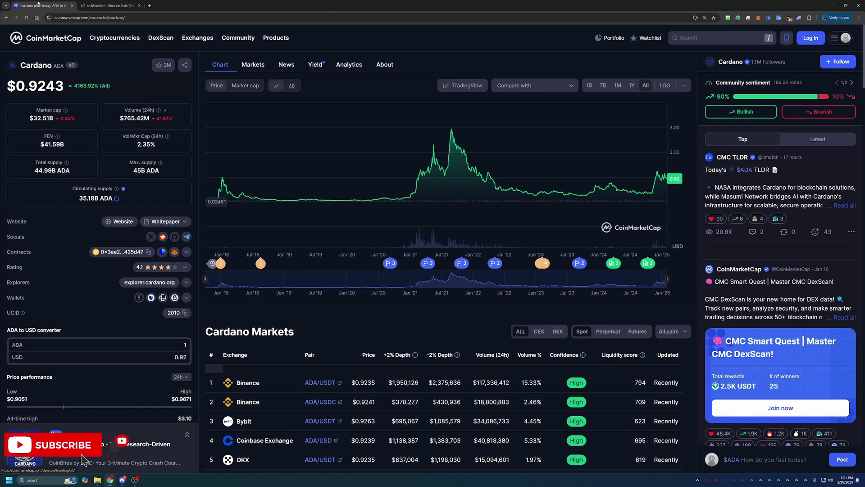
Go to the unMineable tab and select Cardano as the coin to earn
{"action": "left_click", "coordinate": [102, 6]}
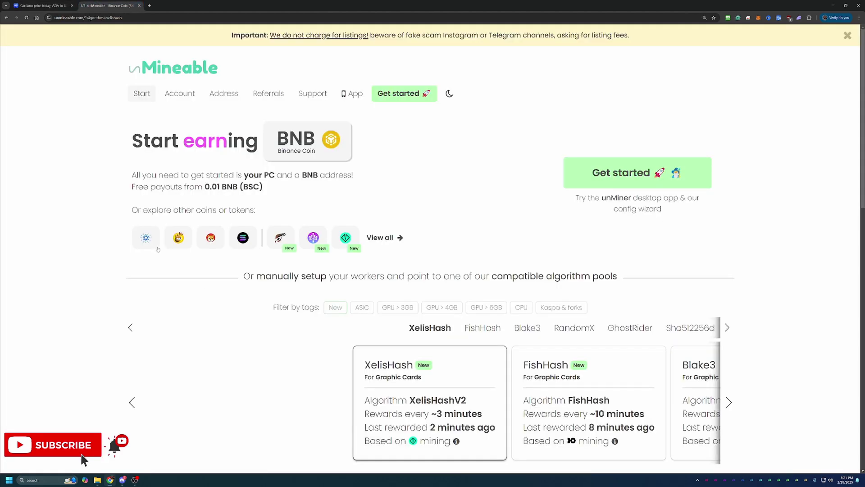
{"action": "left_click", "coordinate": [146, 237]}
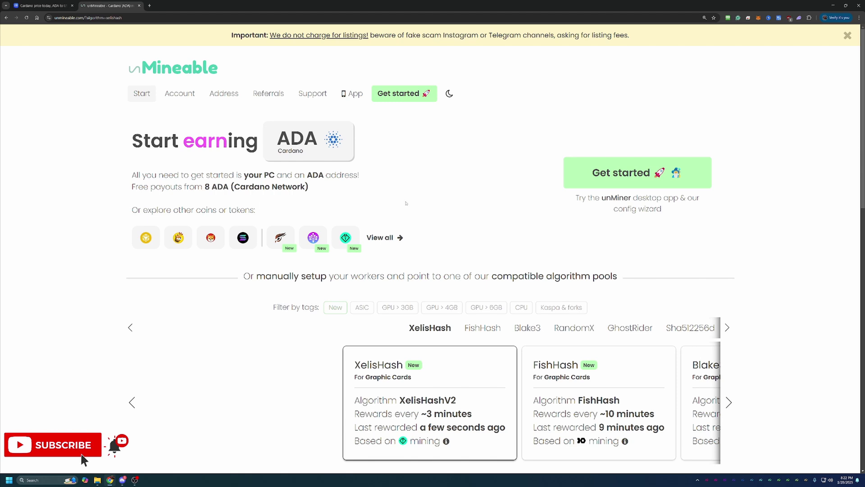
{"action": "scroll", "coordinate": [432, 271], "scroll_direction": "down", "scroll_amount": 2}
{"action": "scroll", "coordinate": [433, 270], "scroll_direction": "down", "scroll_amount": 2}
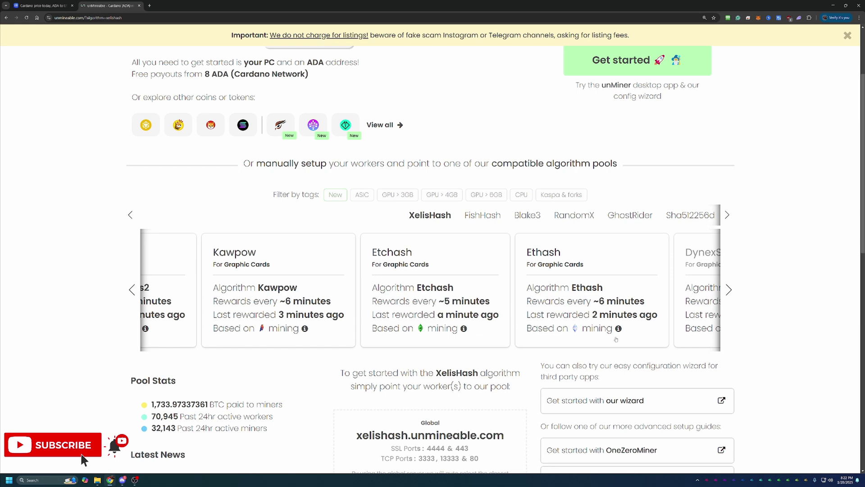
{"action": "scroll", "coordinate": [603, 336], "scroll_direction": "down", "scroll_amount": 1}
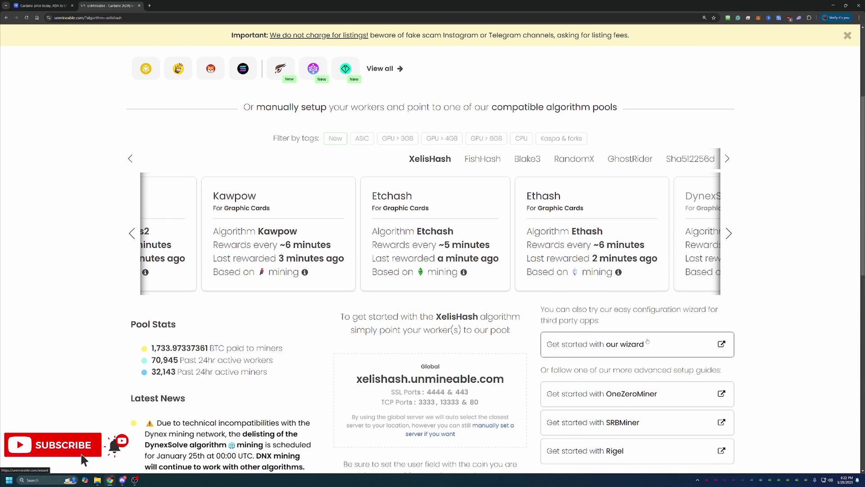
{"action": "scroll", "coordinate": [674, 355], "scroll_direction": "down", "scroll_amount": 1}
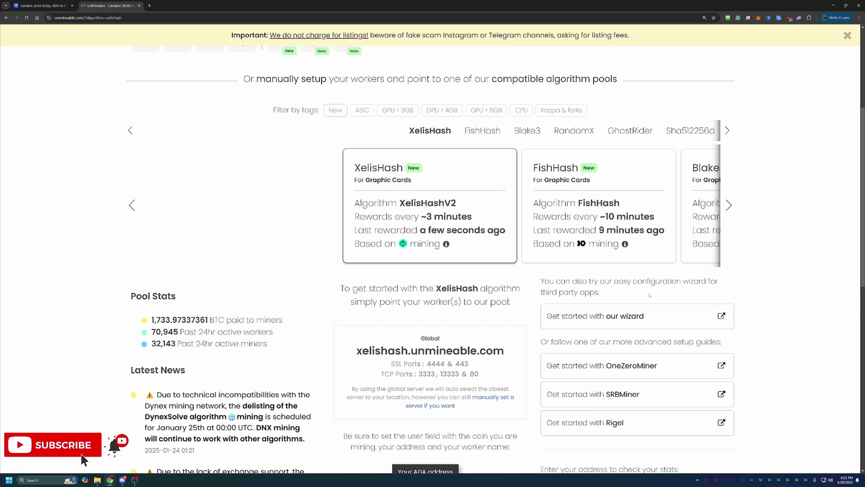
Run the wizard with Basic mode, Graphics Card (GPU), Kawpow and Cardano (ADA)
{"action": "left_click", "coordinate": [645, 318]}
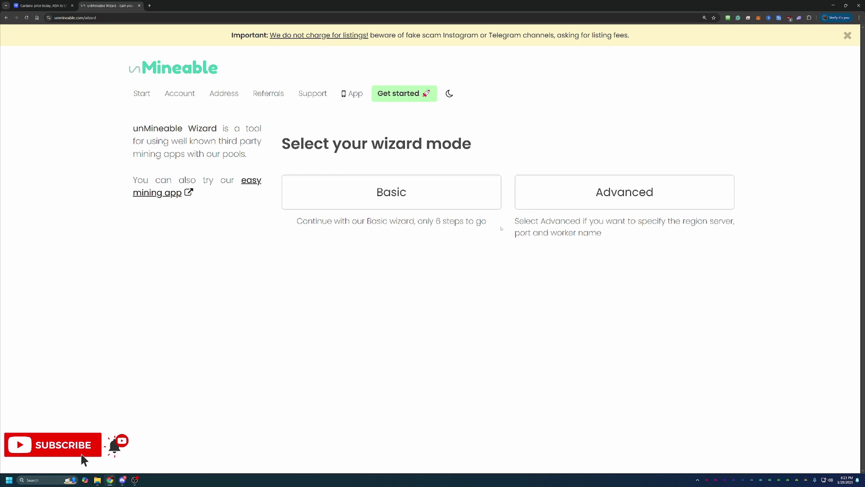
{"action": "left_click", "coordinate": [365, 208]}
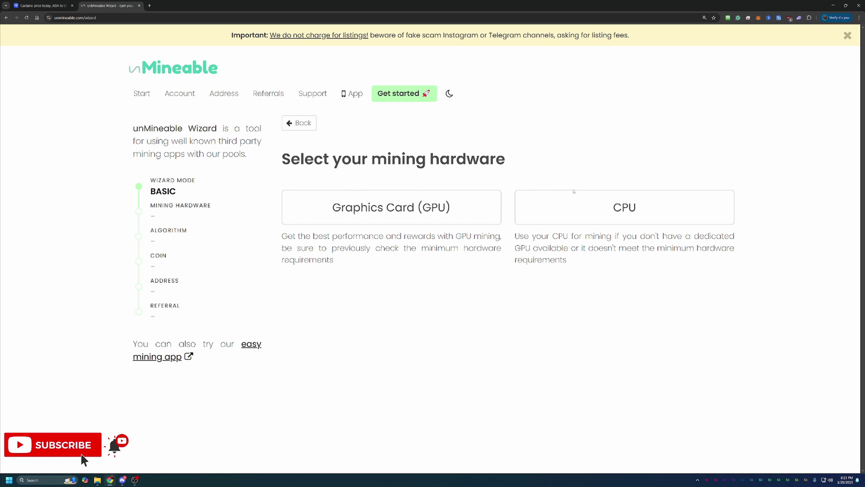
{"action": "left_click", "coordinate": [443, 209]}
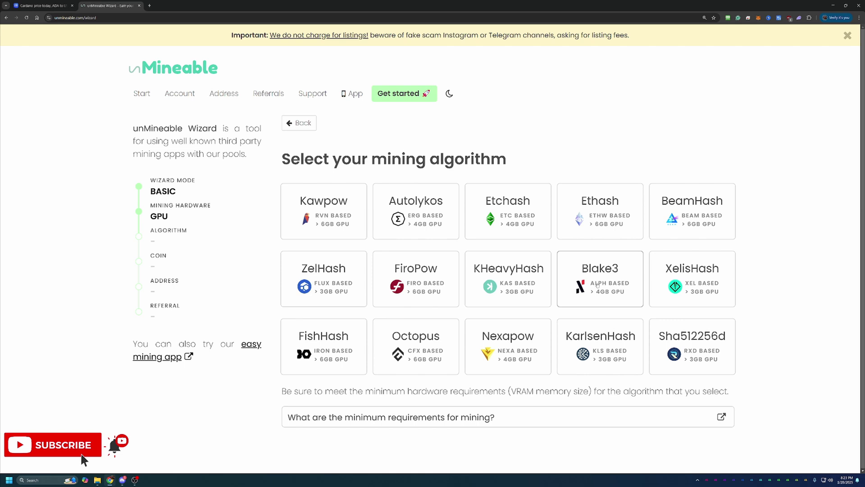
{"action": "left_click", "coordinate": [330, 221]}
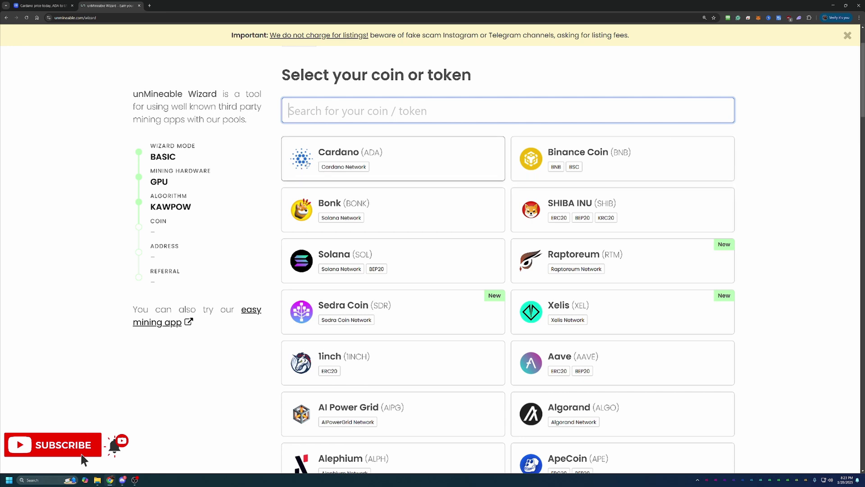
{"action": "left_click", "coordinate": [328, 153]}
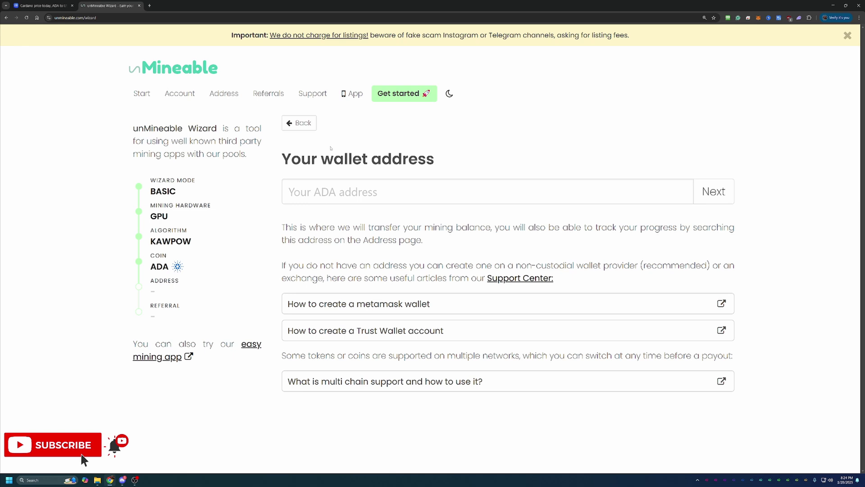
{"action": "left_click", "coordinate": [424, 186]}
Paste the ADA stake address into 'Your ADA address' and go to the next step
{"action": "left_click", "coordinate": [426, 184]}
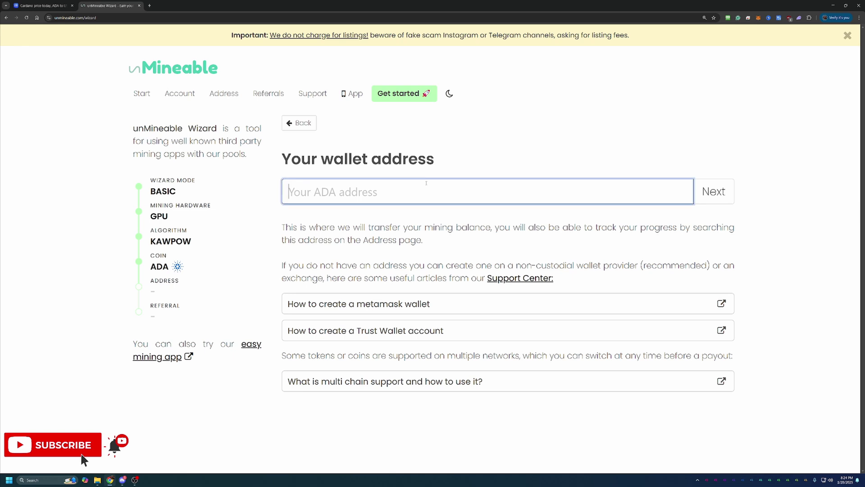
{"action": "key", "text": "ctrl+v"}
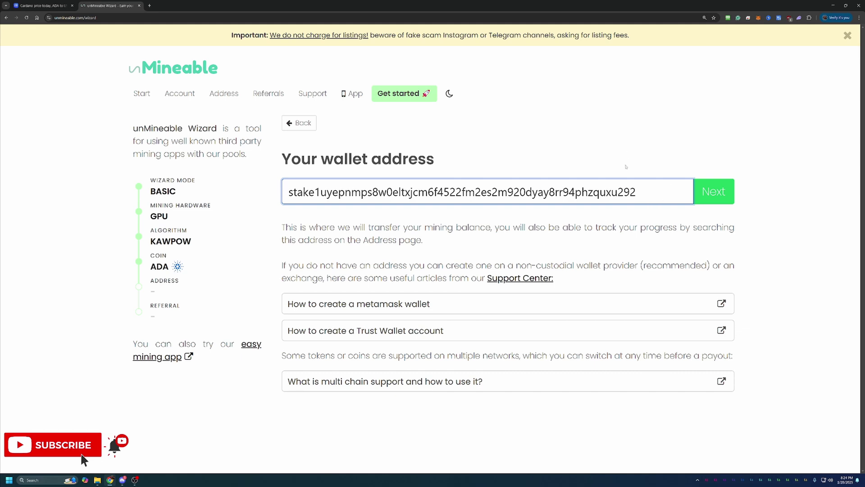
{"action": "left_click", "coordinate": [713, 192]}
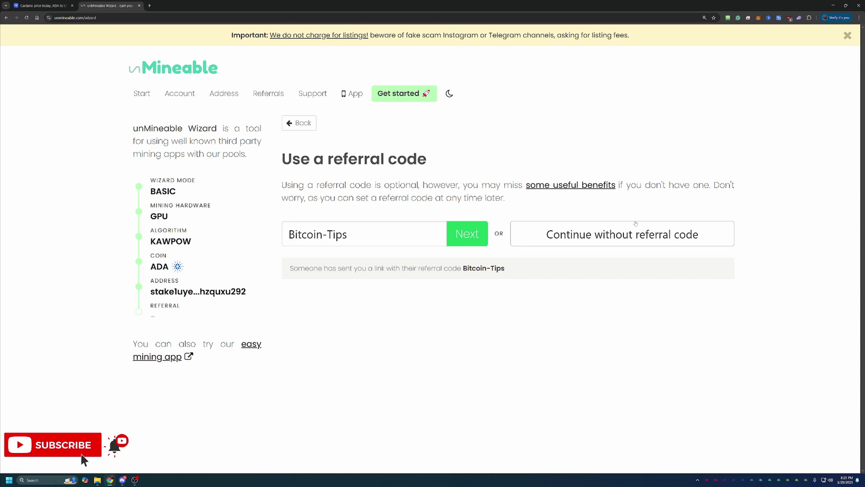
{"action": "left_click", "coordinate": [426, 233]}
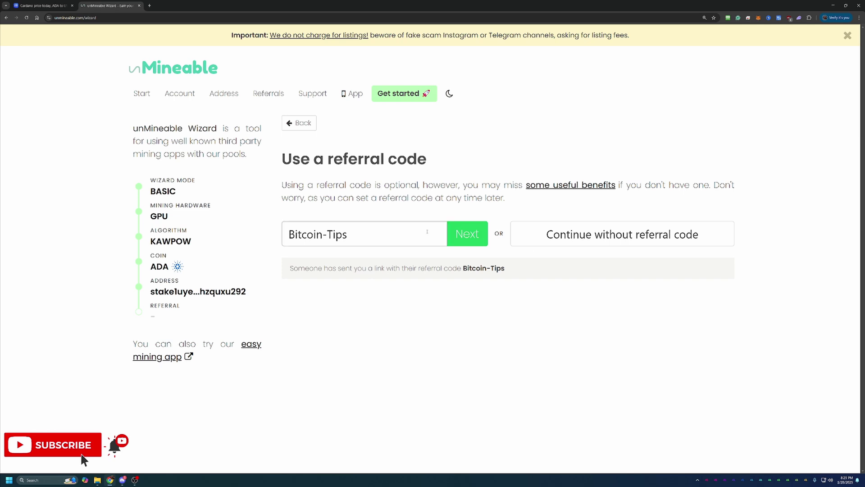
Submit the Bitcoin-Tips referral code and highlight the GMiner section heading
{"action": "key", "text": "Return"}
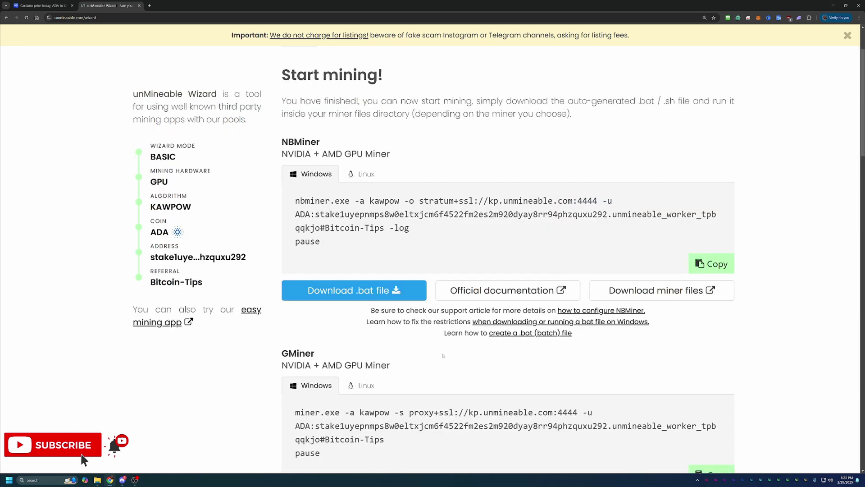
{"action": "scroll", "coordinate": [459, 363], "scroll_direction": "down", "scroll_amount": 1}
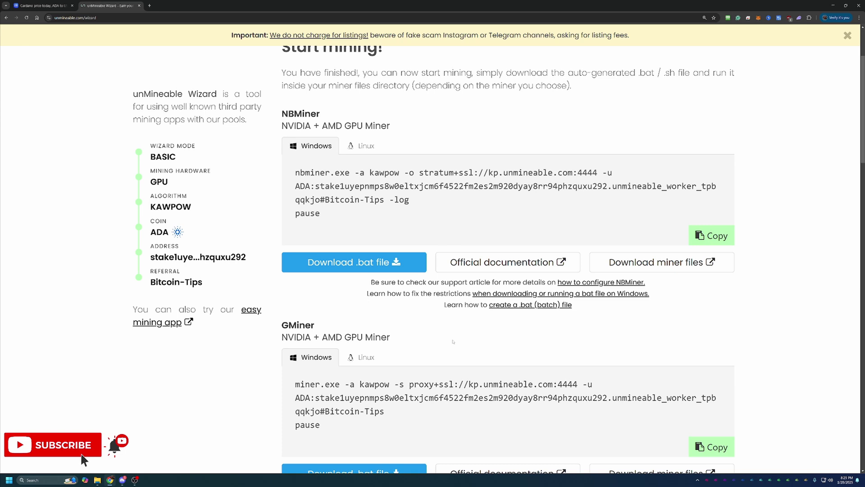
{"action": "scroll", "coordinate": [453, 342], "scroll_direction": "down", "scroll_amount": 2}
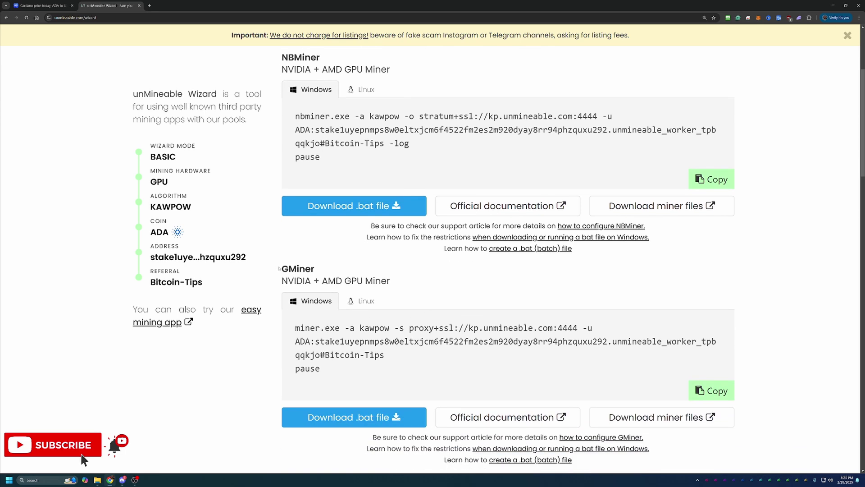
{"action": "left_click_drag", "start_coordinate": [281, 269], "coordinate": [396, 290]}
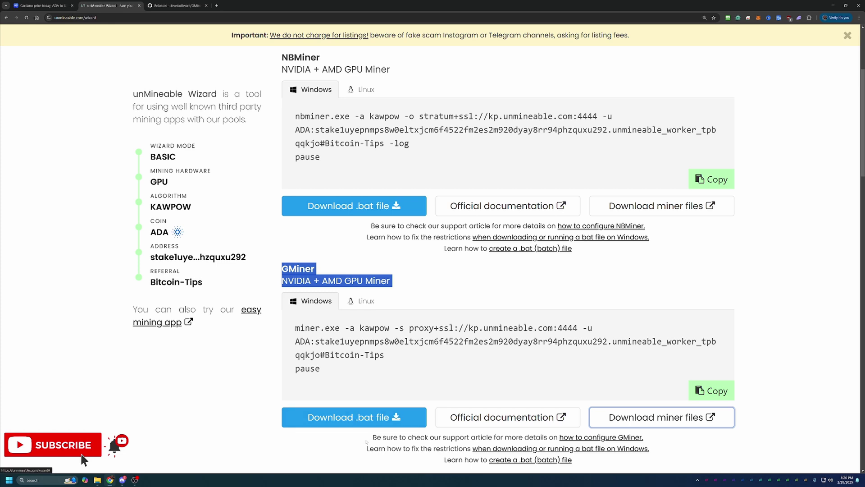
Download GMiner's ADA .bat file, keeping it as an unverified download
{"action": "left_click", "coordinate": [354, 417]}
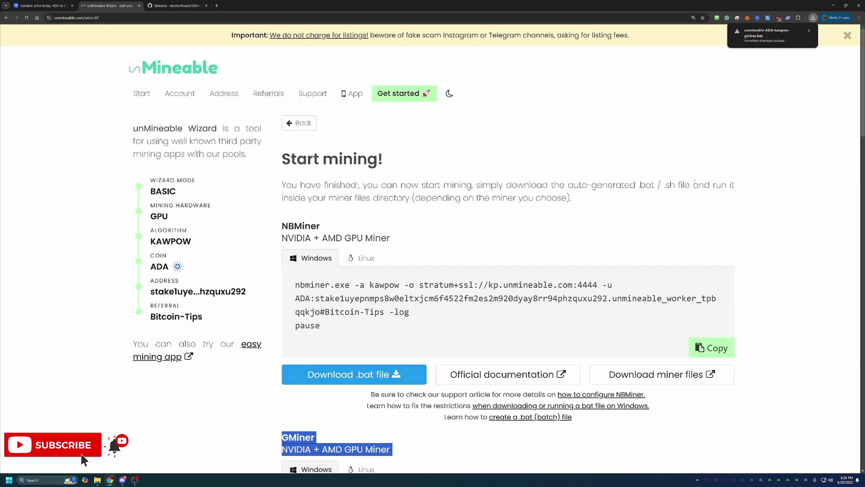
{"action": "left_click", "coordinate": [774, 43]}
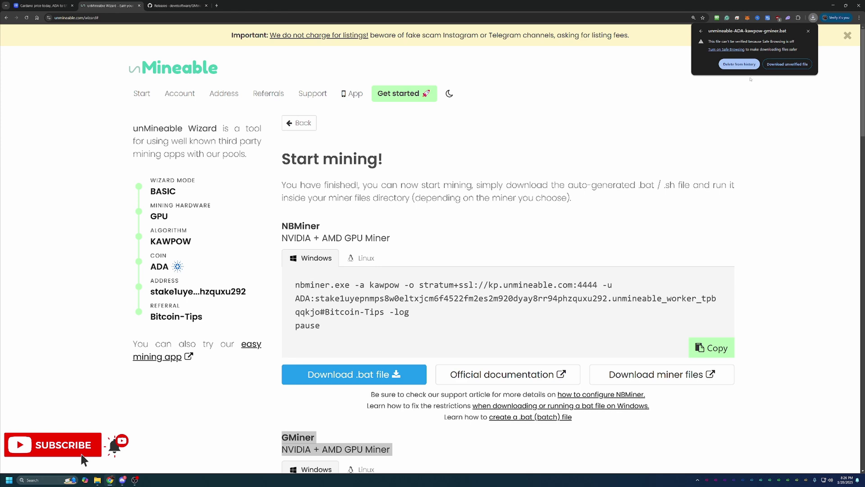
{"action": "left_click", "coordinate": [787, 64]}
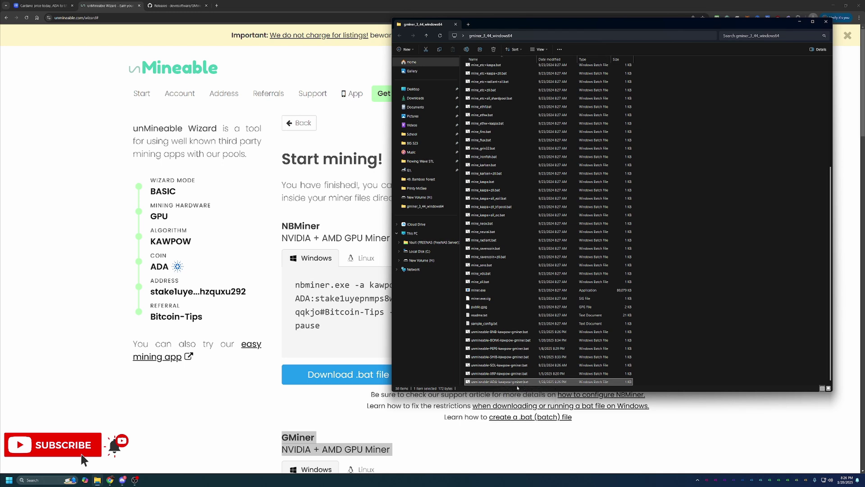
{"action": "mouse_move", "coordinate": [500, 382]}
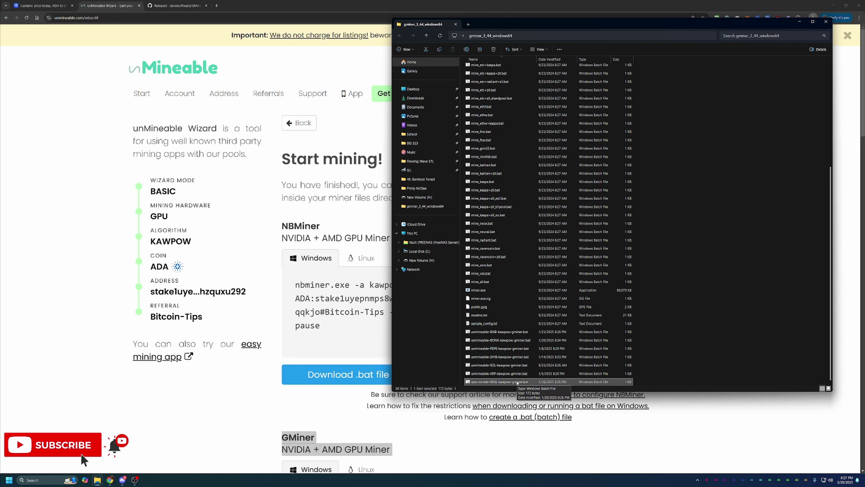
Run unmineable-ADA-kawpow-gminer.bat, choosing 'Run anyway' past the SmartScreen warning
{"action": "double_click", "coordinate": [518, 382]}
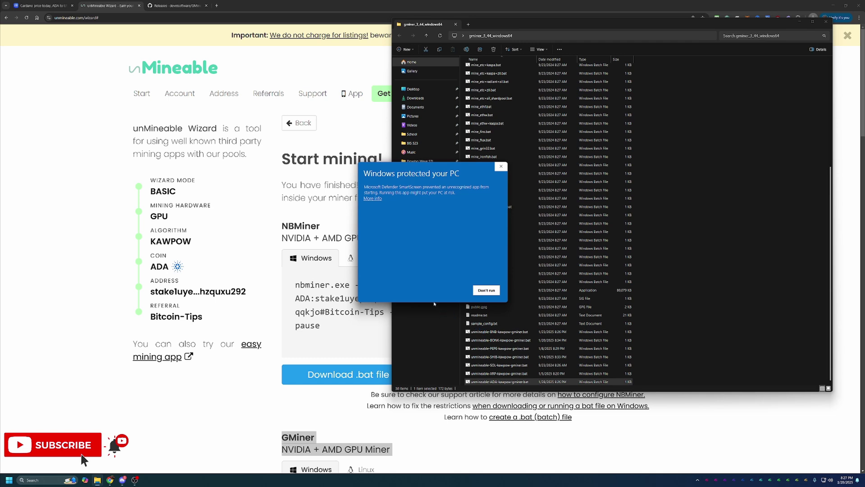
{"action": "left_click", "coordinate": [376, 199]}
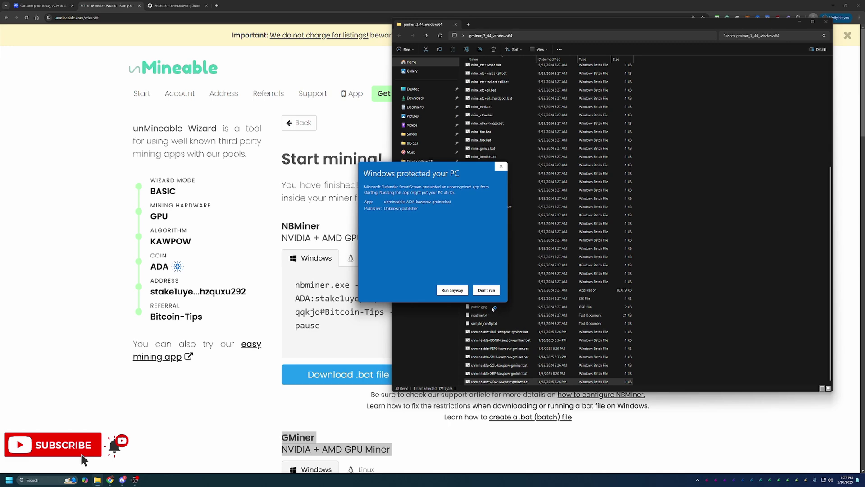
{"action": "left_click", "coordinate": [451, 292]}
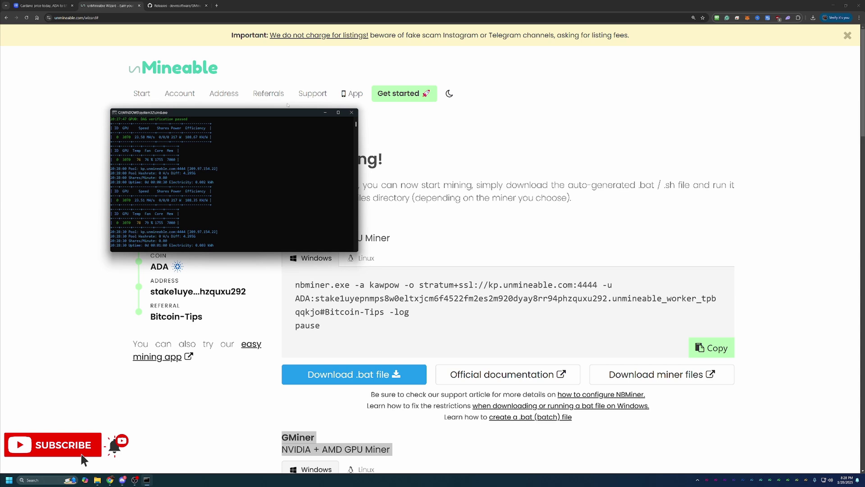
Drag the GMiner console window toward the centre of the screen
{"action": "left_click_drag", "start_coordinate": [291, 113], "coordinate": [417, 146]}
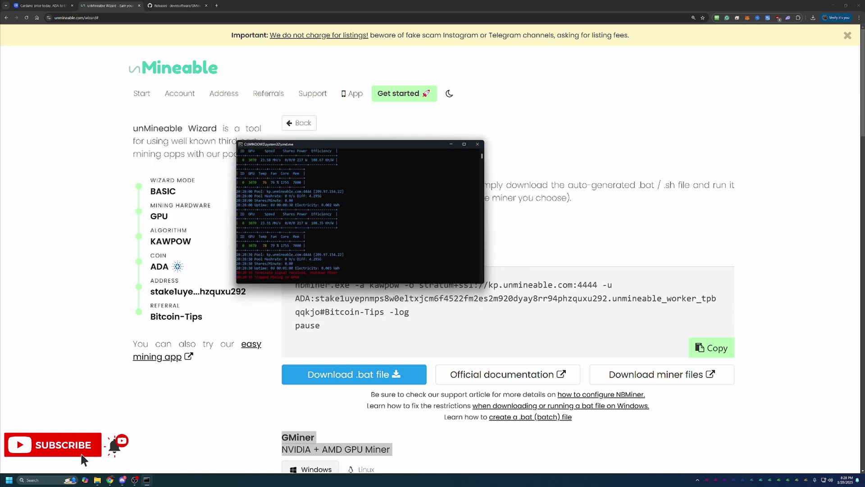
{"action": "left_click", "coordinate": [479, 145]}
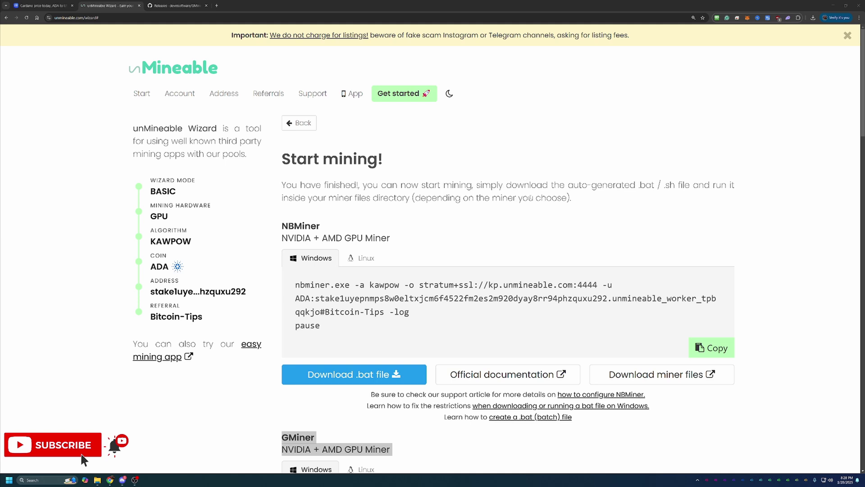